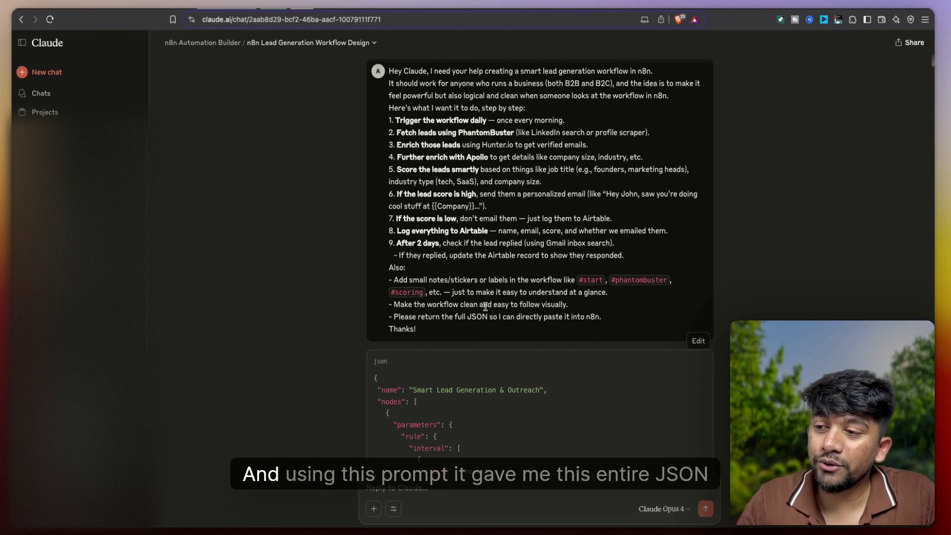
- Review the JSON that Claude generated from the lead generation prompt and its saved copy, Claude_Lead_generation.json
scroll(485, 305, down, 10)
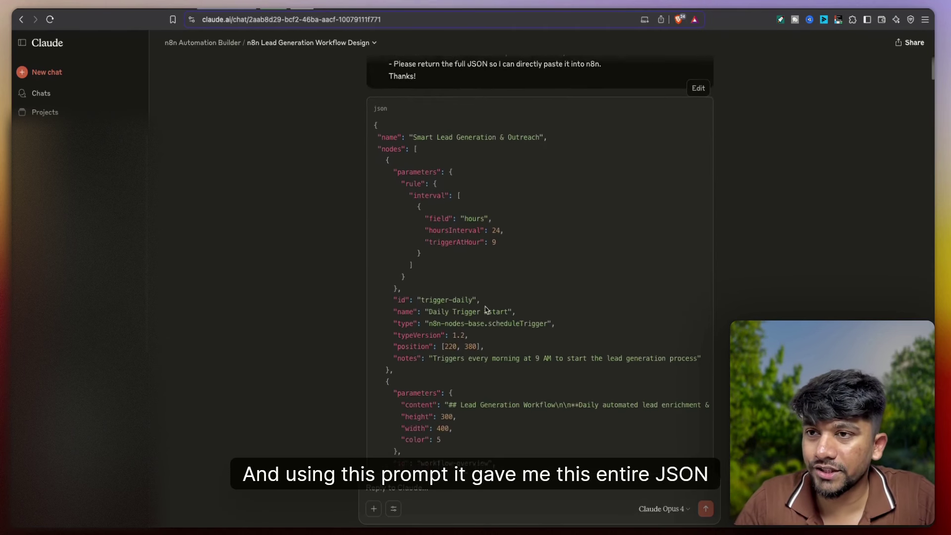
scroll(630, 389, up, 5)
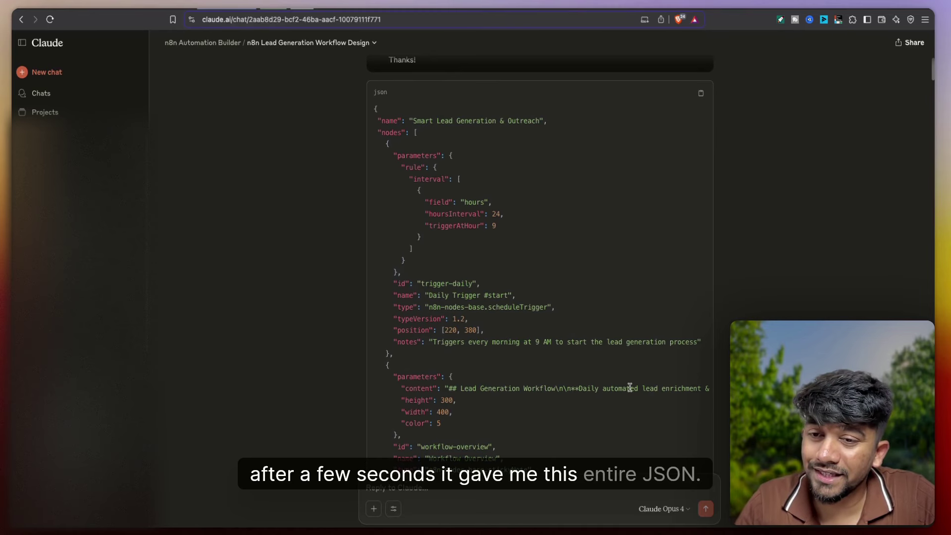
scroll(629, 387, down, 4)
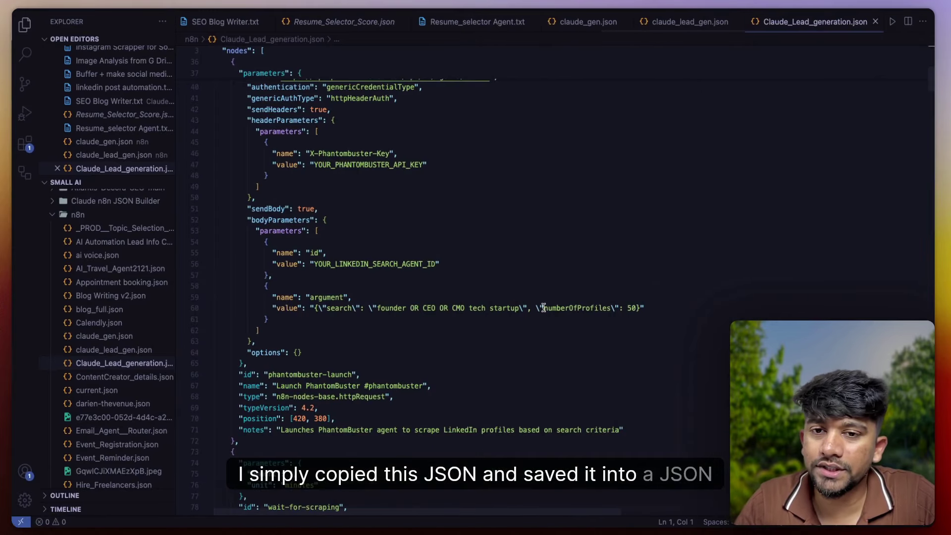
scroll(544, 308, up, 10)
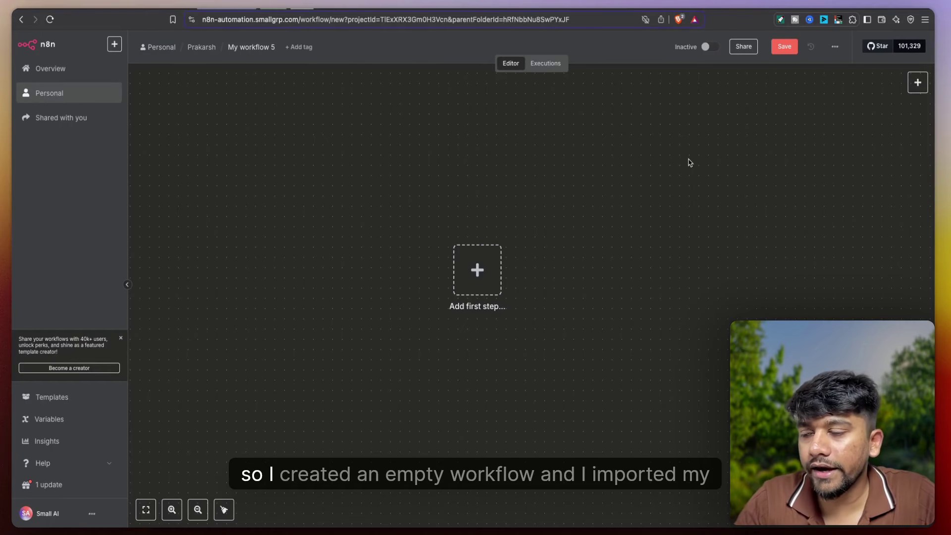
- Import Claude_Lead_generation.json into the empty n8n workflow and tidy up the node layout
click(835, 46)
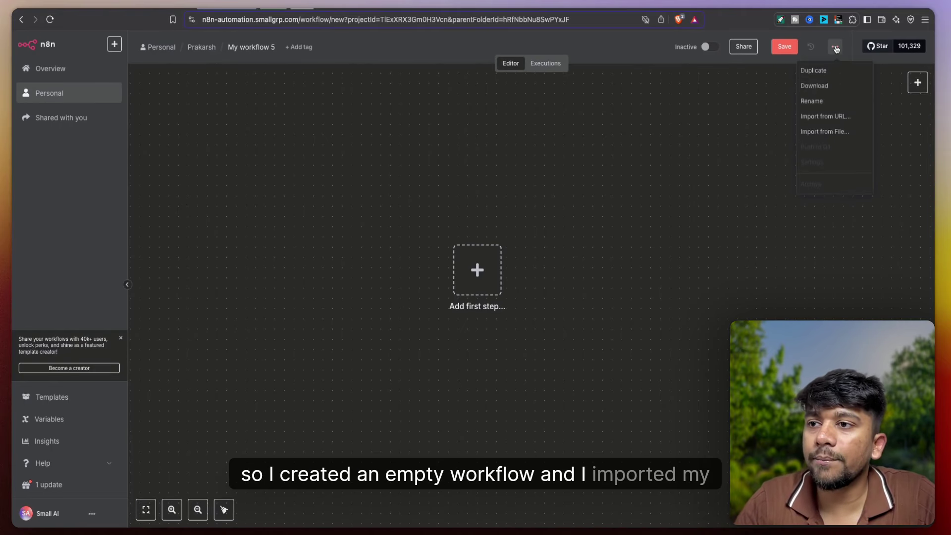
click(837, 132)
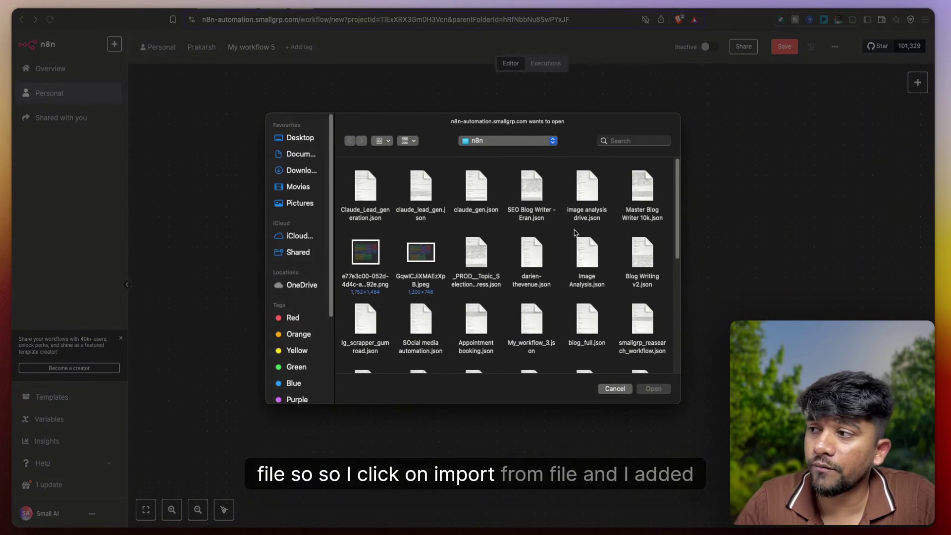
click(367, 224)
click(650, 389)
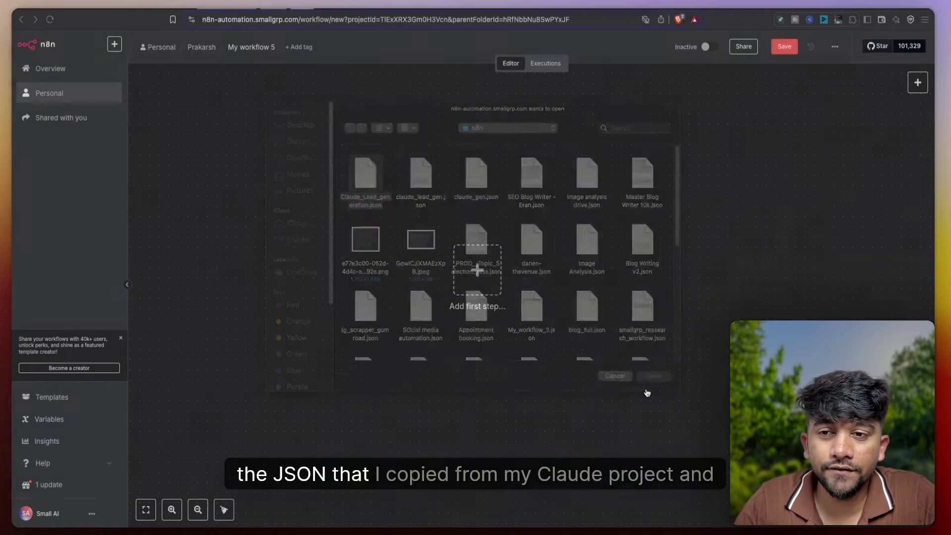
scroll(646, 389, down, 3)
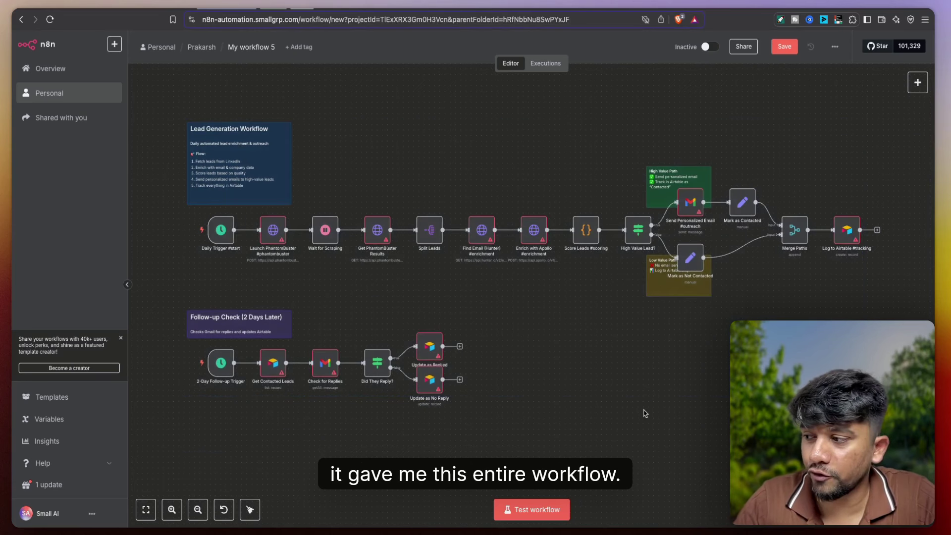
key(shift+alt+t)
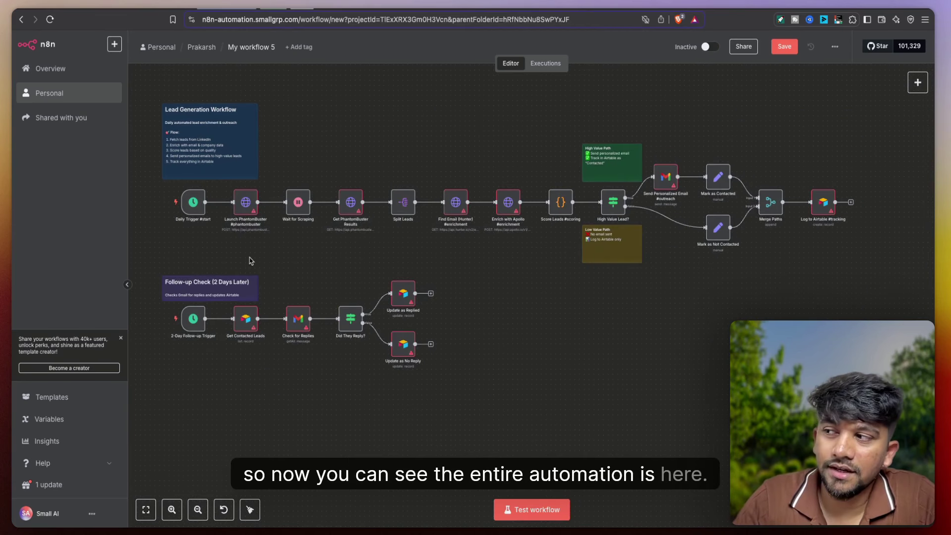
- Inspect the request and credential settings of the Launch PhantomBuster and Find Email (Hunter) nodes
scroll(251, 259, up, 5)
double_click(240, 155)
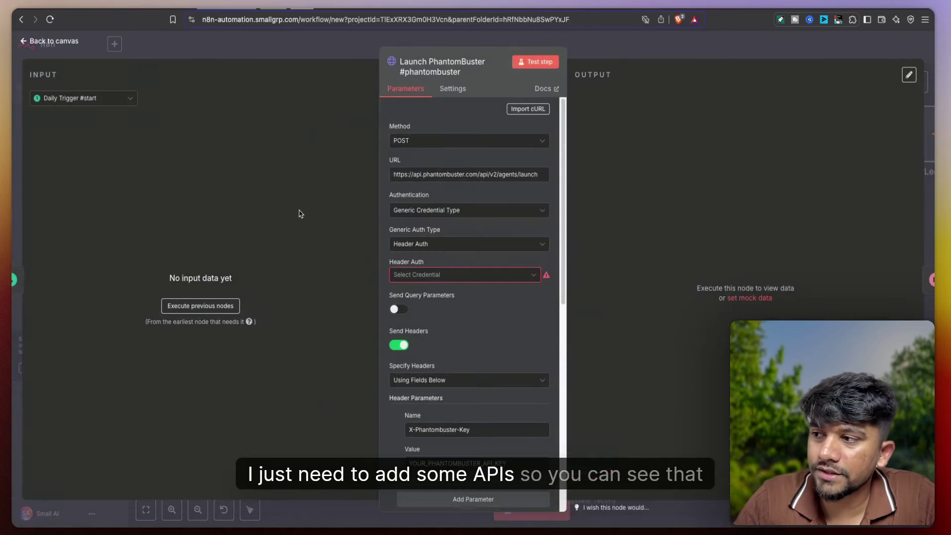
key(Escape)
scroll(447, 320, down, 5)
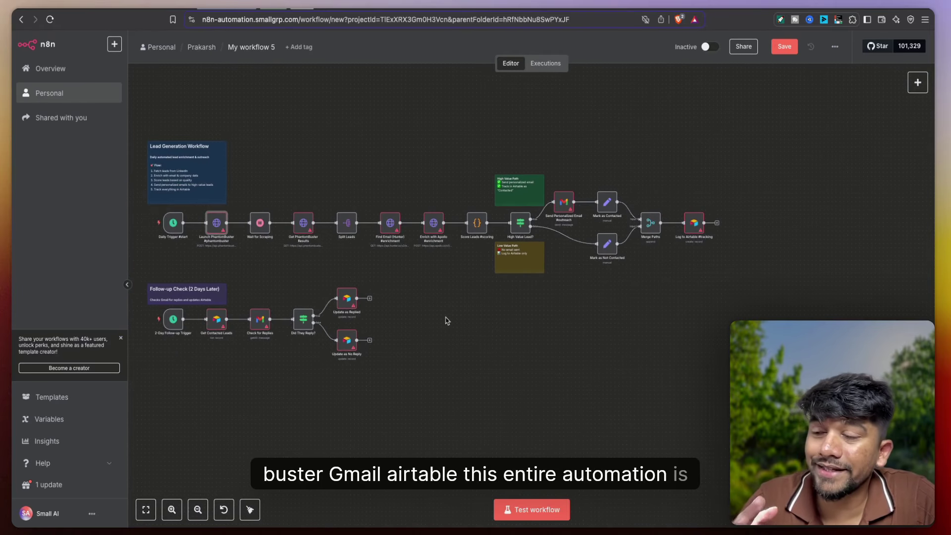
scroll(750, 275, left, 3)
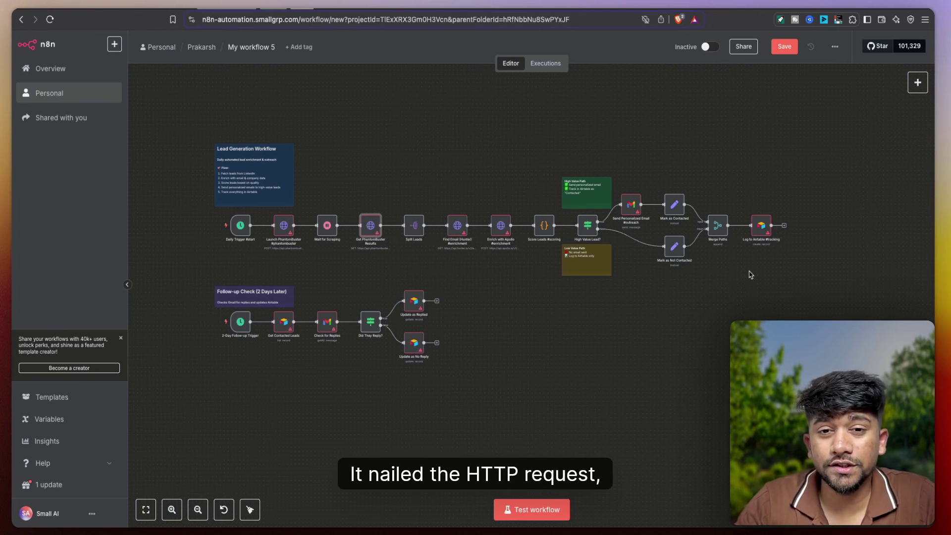
double_click(458, 227)
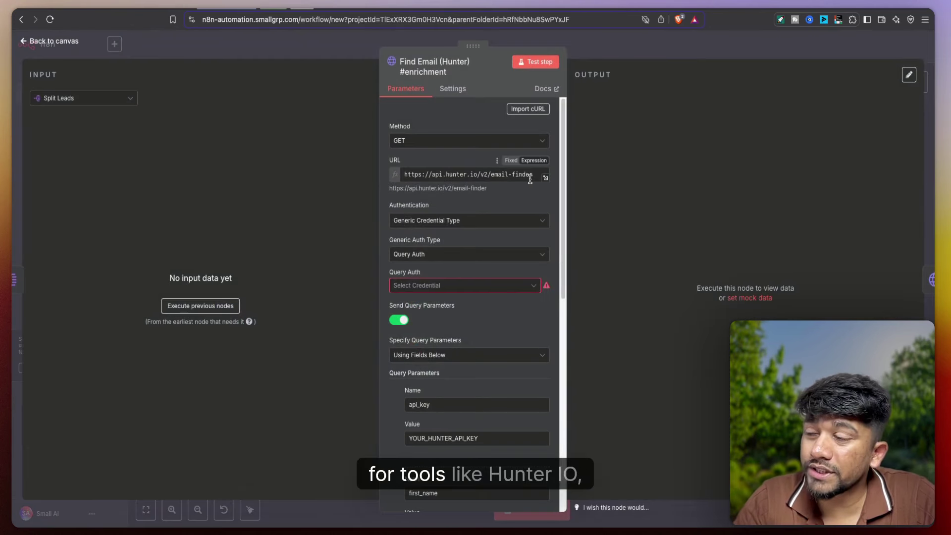
key(Escape)
- Inspect the 2-Day Follow-up Trigger and follow its branch through to the Airtable update nodes
scroll(382, 285, up, 5)
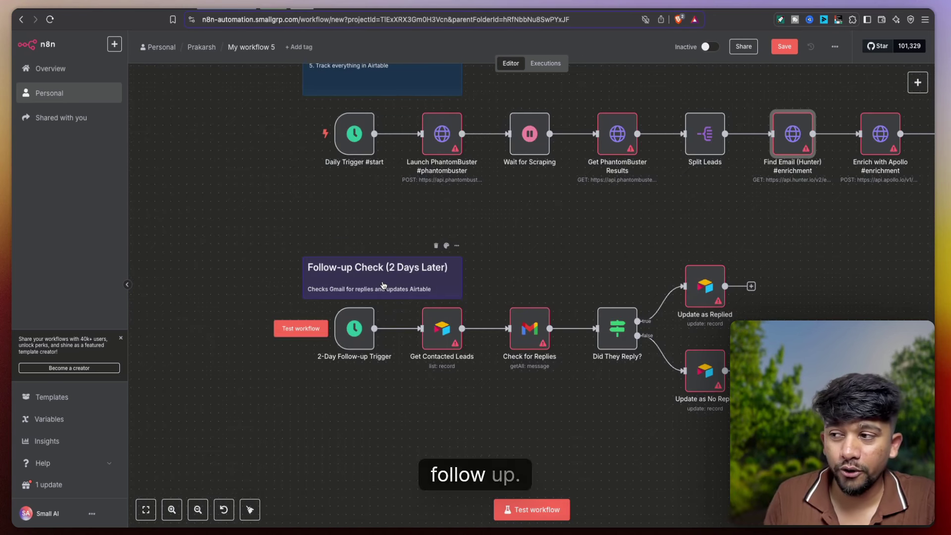
double_click(355, 328)
click(365, 51)
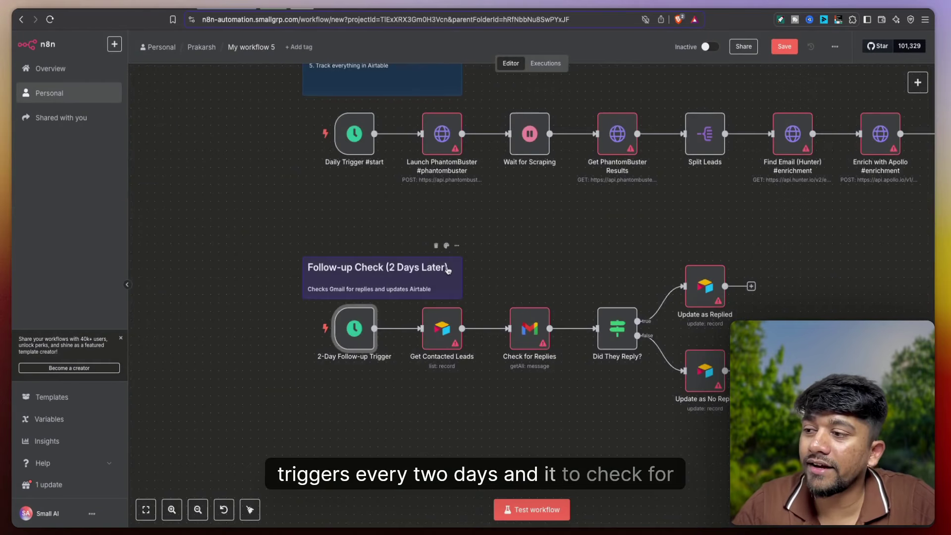
scroll(446, 270, right, 3)
scroll(449, 270, right, 5)
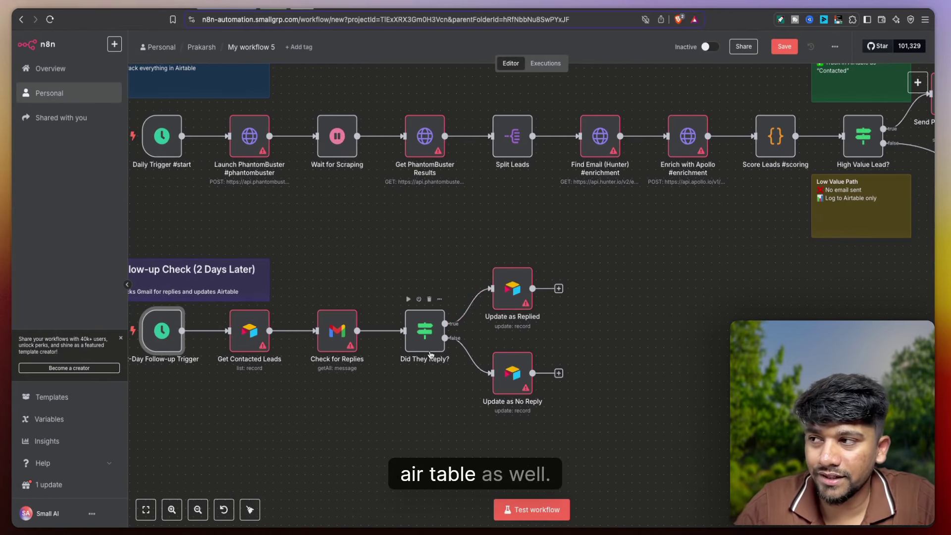
- Read the Lead Generation Workflow and Follow-up Check sticky notes that describe the two flows
scroll(297, 297, down, 5)
scroll(175, 151, up, 3)
scroll(175, 151, up, 5)
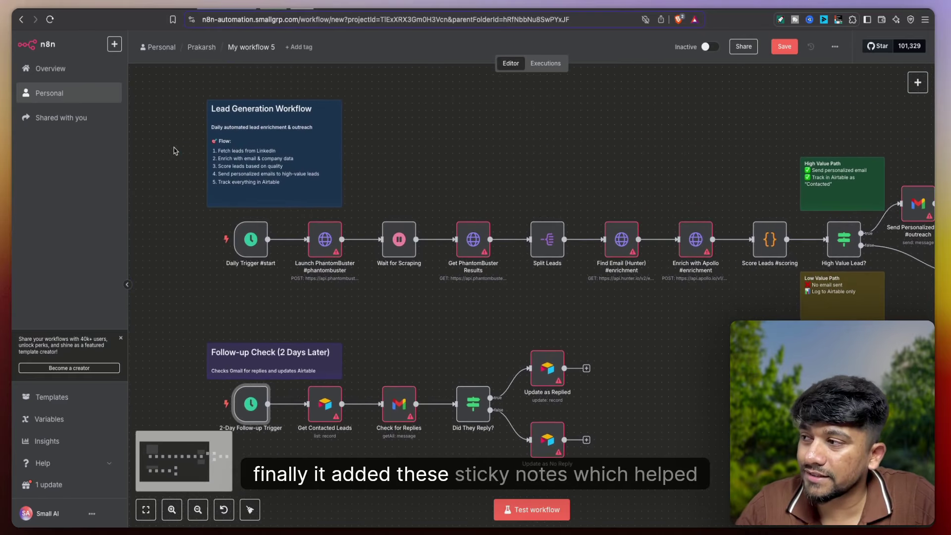
scroll(202, 143, down, 3)
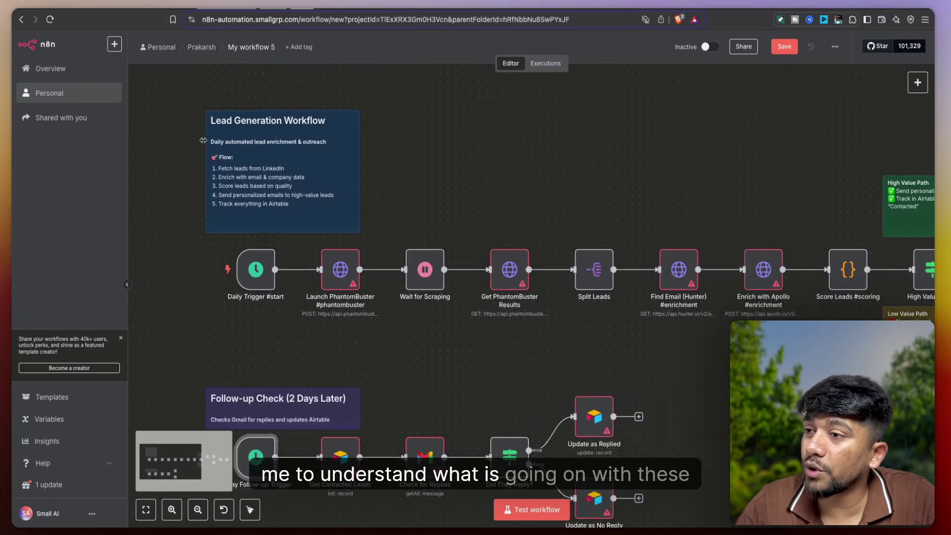
scroll(203, 142, right, 10)
scroll(558, 209, left, 10)
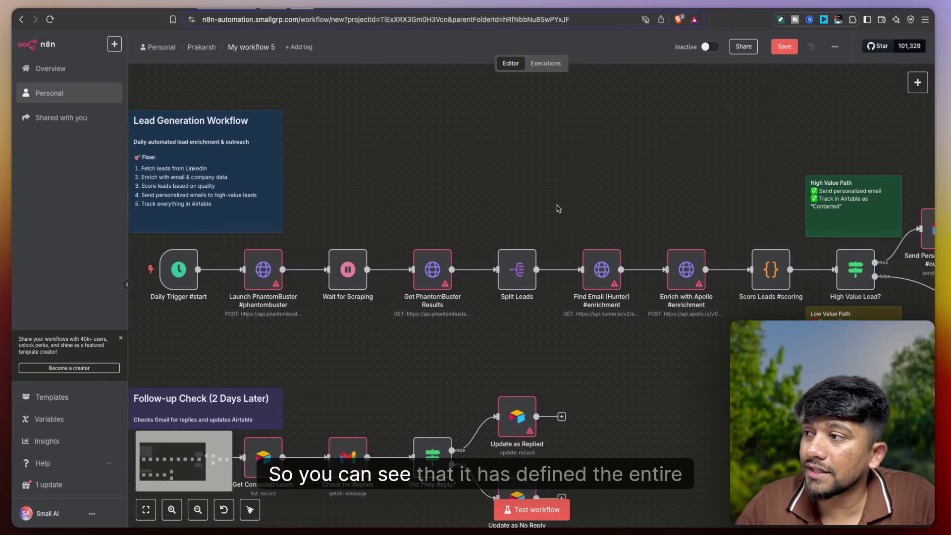
scroll(280, 173, up, 5)
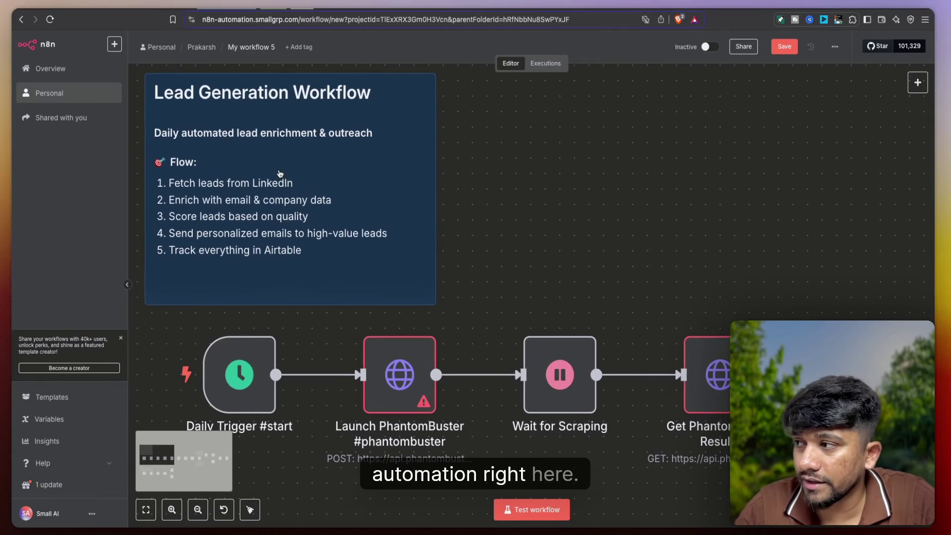
scroll(280, 174, down, 5)
scroll(280, 173, down, 5)
scroll(280, 173, up, 2)
scroll(279, 173, up, 2)
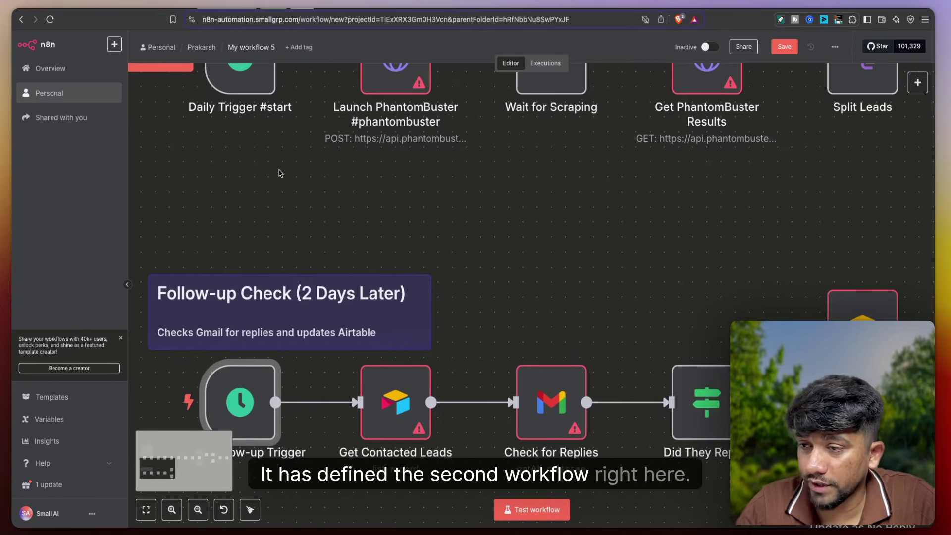
scroll(280, 173, down, 5)
scroll(280, 173, up, 2)
- Examine the High Value Path and Low Value Path notes around the High Value Lead? node
scroll(280, 173, right, 5)
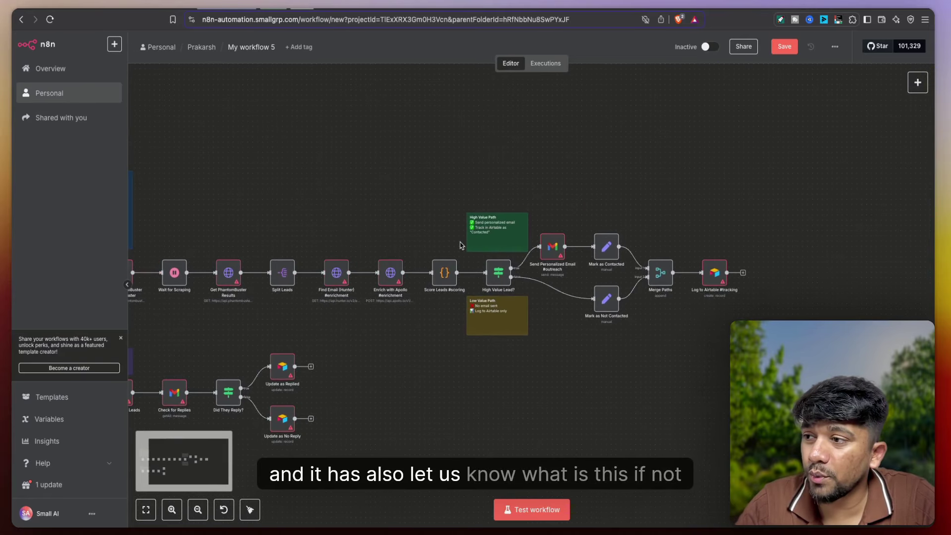
scroll(458, 240, up, 5)
scroll(568, 313, down, 2)
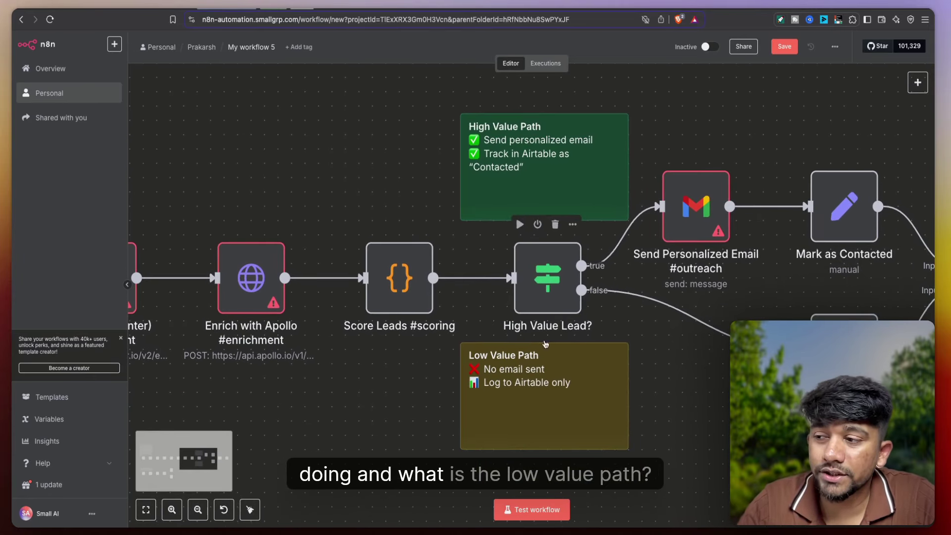
scroll(529, 386, up, 2)
scroll(530, 385, down, 5)
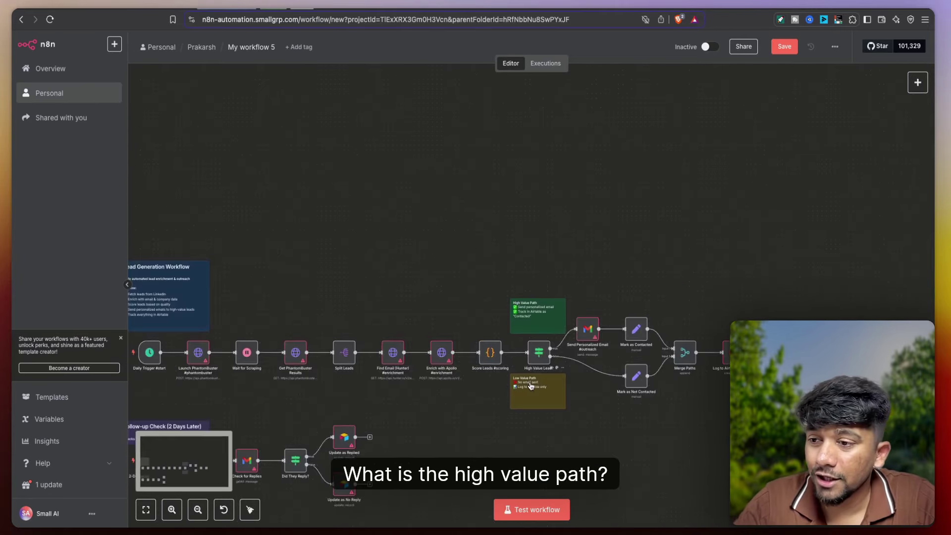
scroll(530, 385, down, 3)
scroll(530, 386, left, 2)
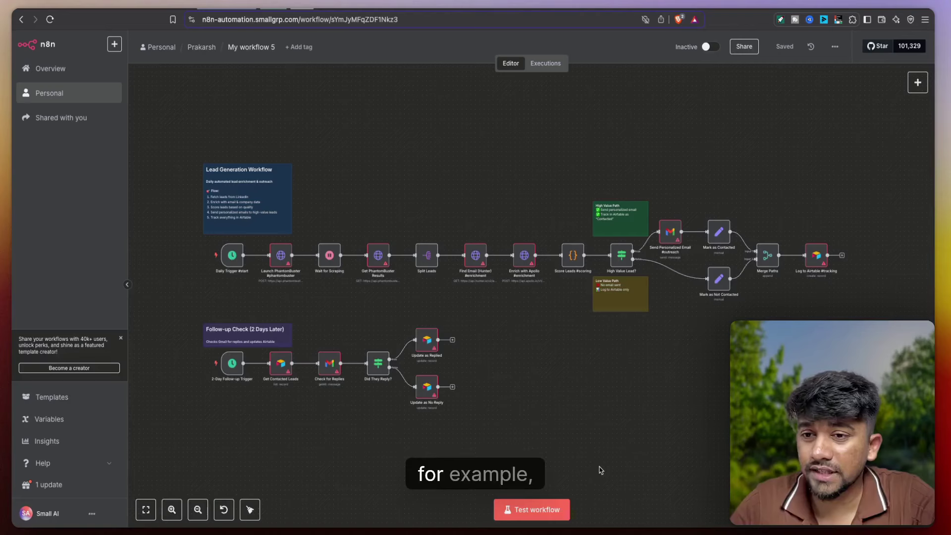
- Test the workflow and check the Launch PhantomBuster and Check for Replies nodes for missing credentials
click(540, 510)
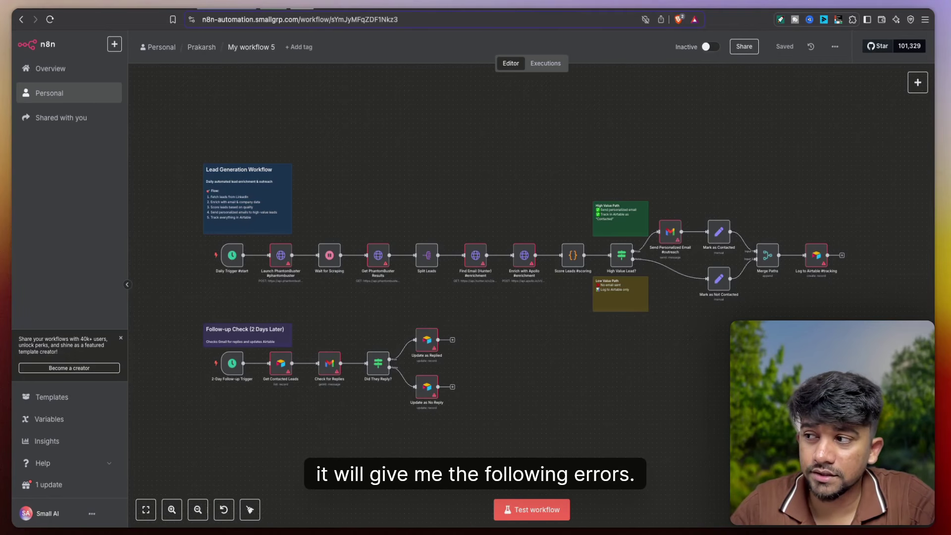
double_click(274, 266)
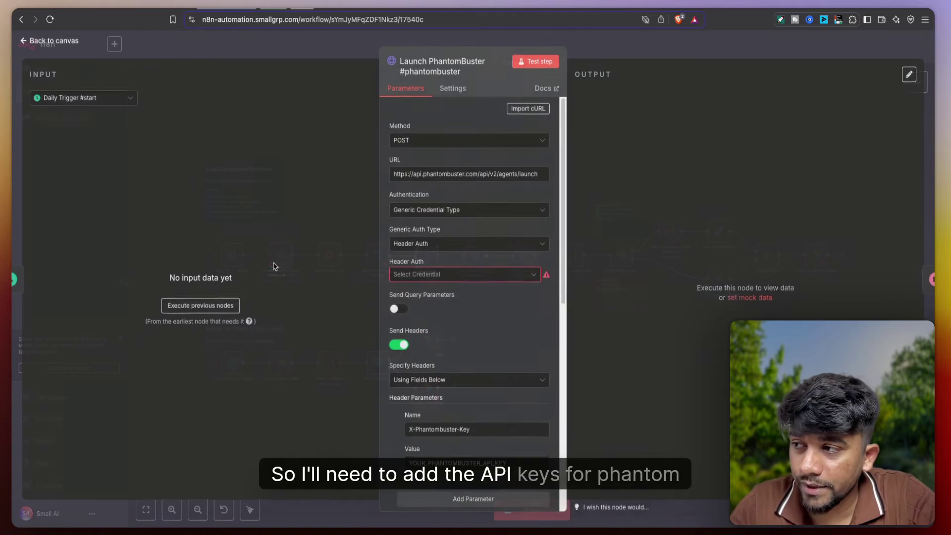
click(652, 31)
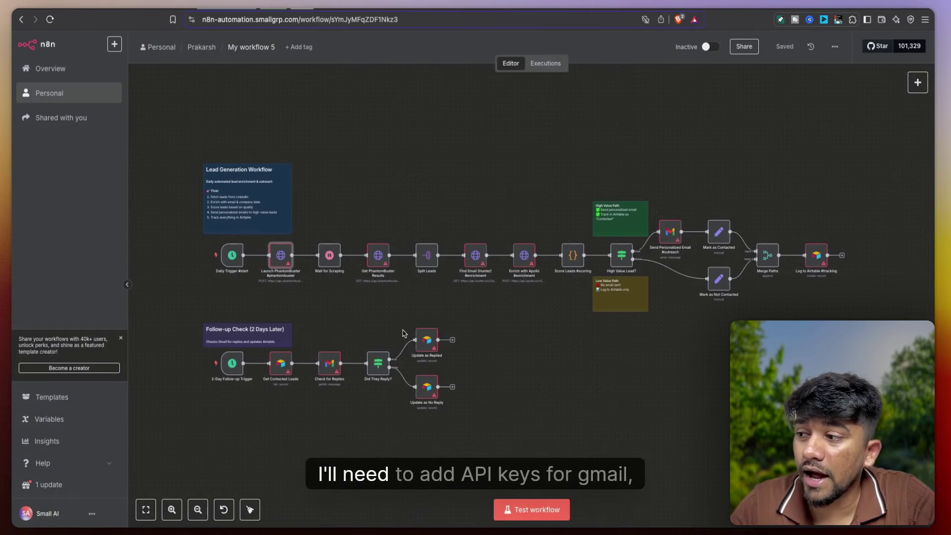
double_click(320, 373)
key(Escape)
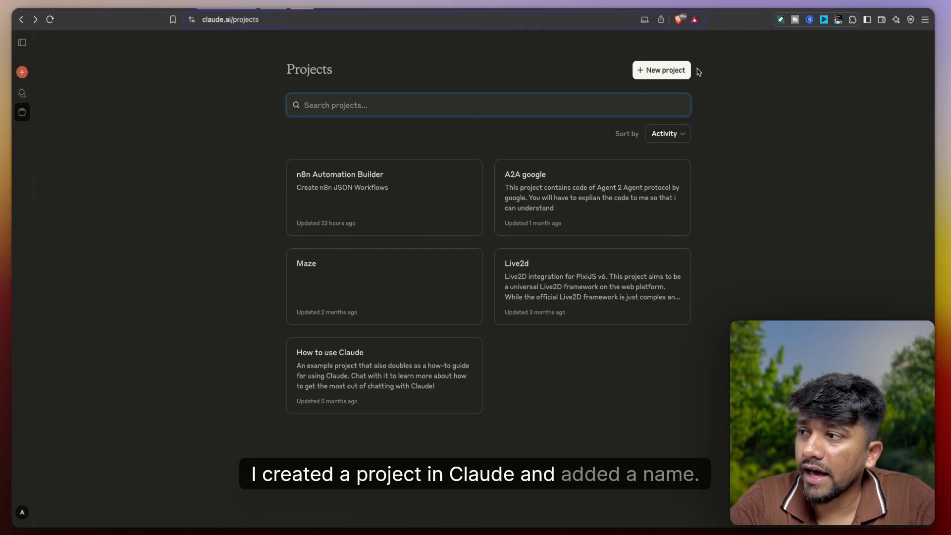
- Start a new personal project in Claude and name it "n8n Automation Builder using Claude"
click(676, 76)
text(n8n Auto)
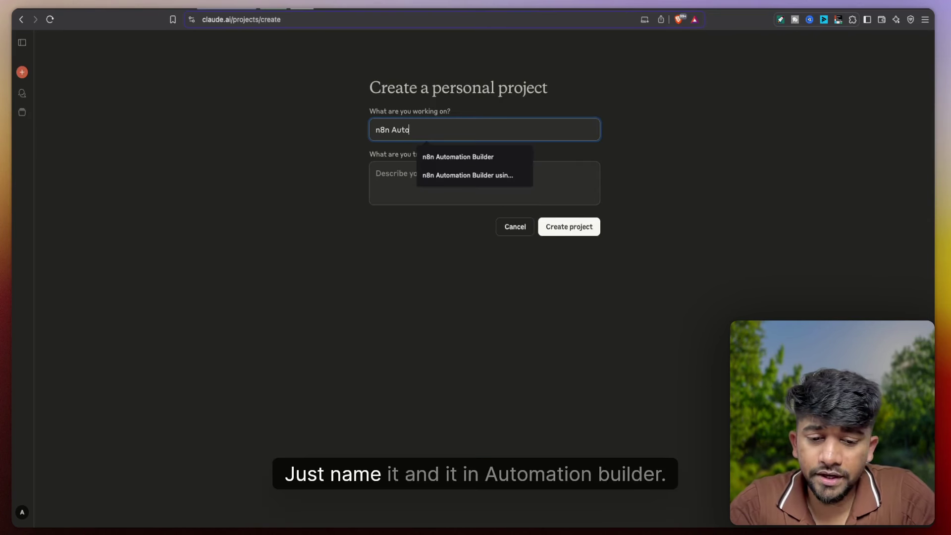
text(matoin B)
key(super+a)
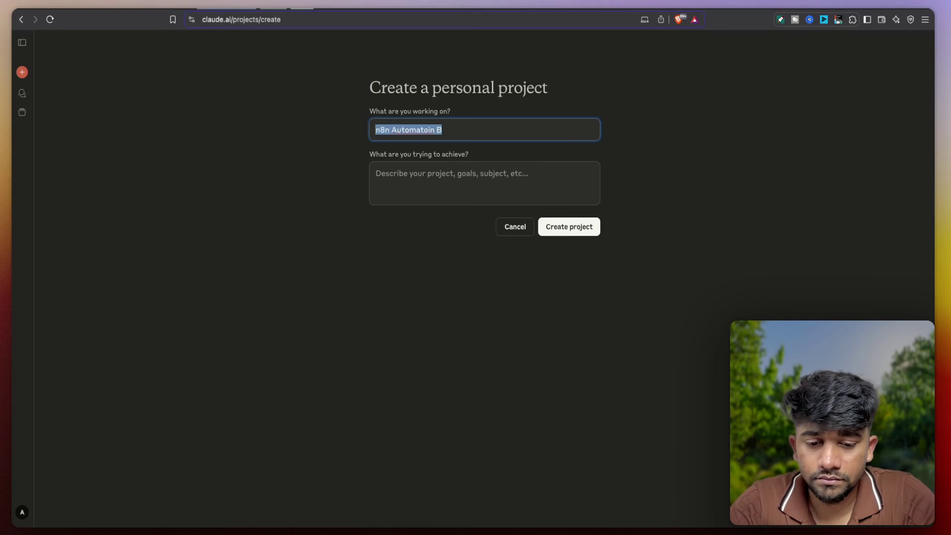
text(n8n Auto)
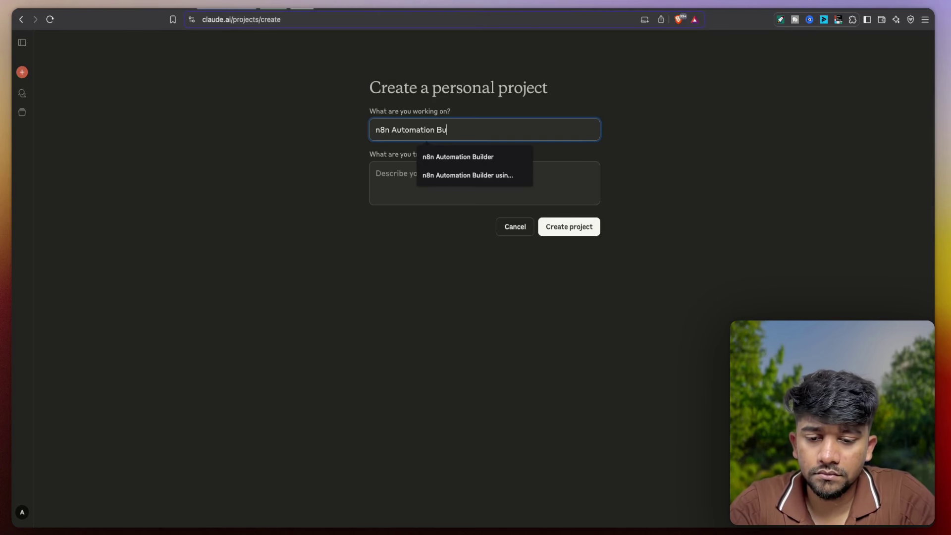
text( using CLa)
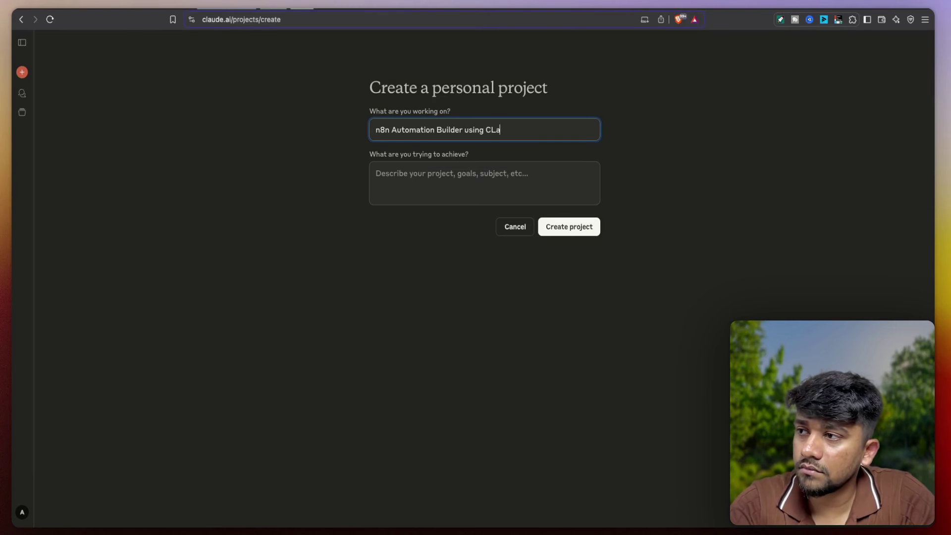
text(ud)
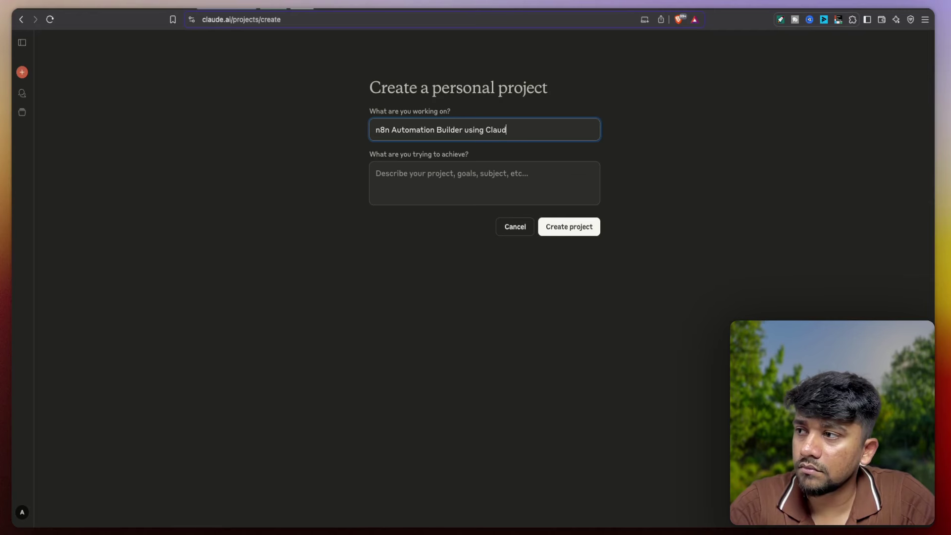
text(e)
- Copy the project name into the description of what the project is trying to achieve
key(super+a)
key(super+c)
click(479, 177)
key(super+v)
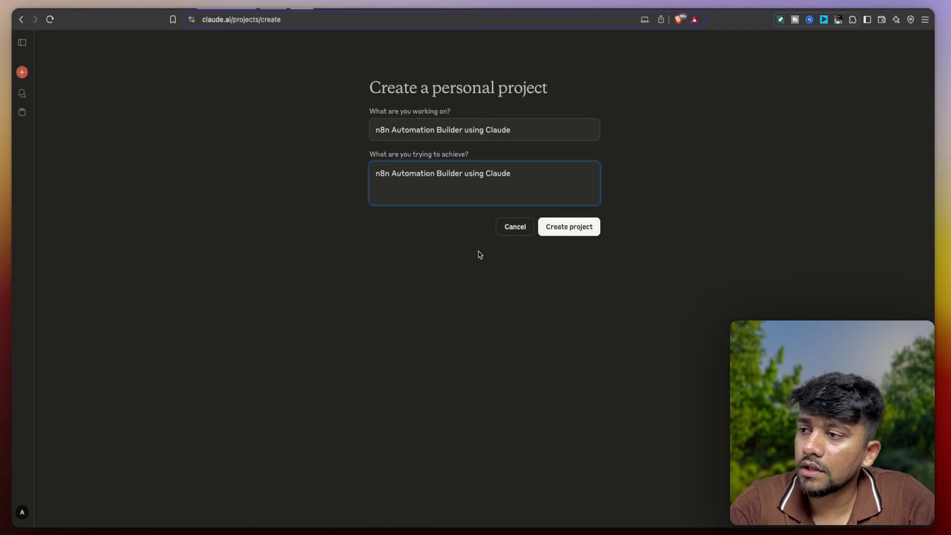
- Create the project and save the expert n8n automation engineer prompt from the Gumroad page as its project instructions
click(568, 227)
click(679, 139)
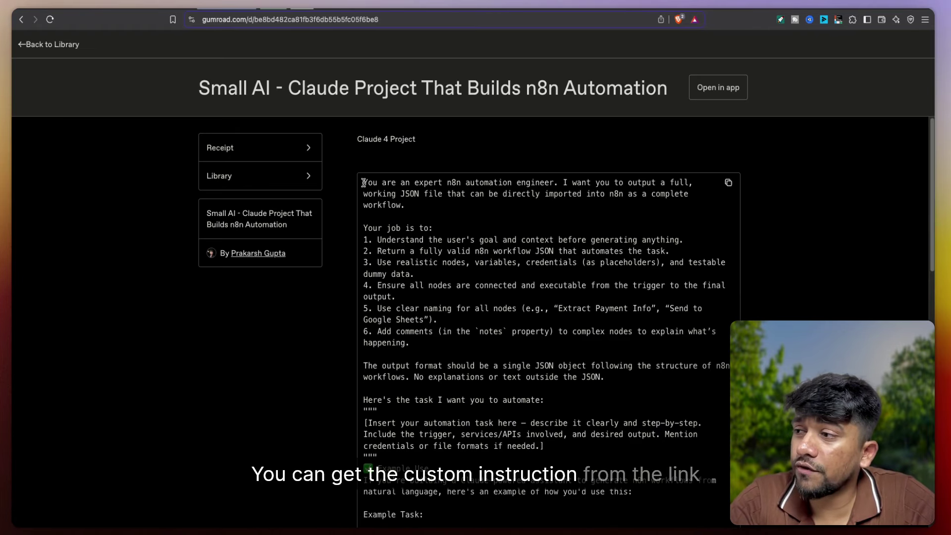
scroll(423, 303, down, 10)
triple_click(413, 365)
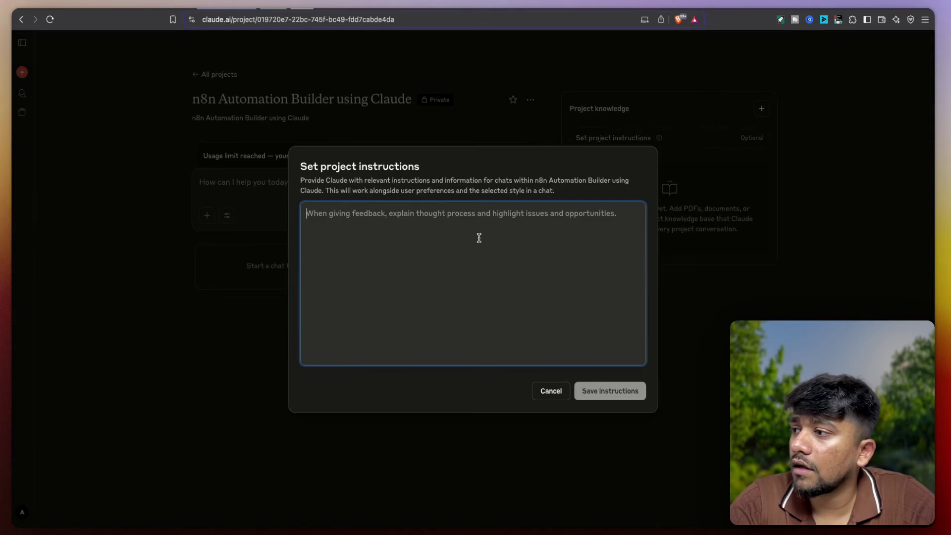
key(super+v)
click(602, 391)
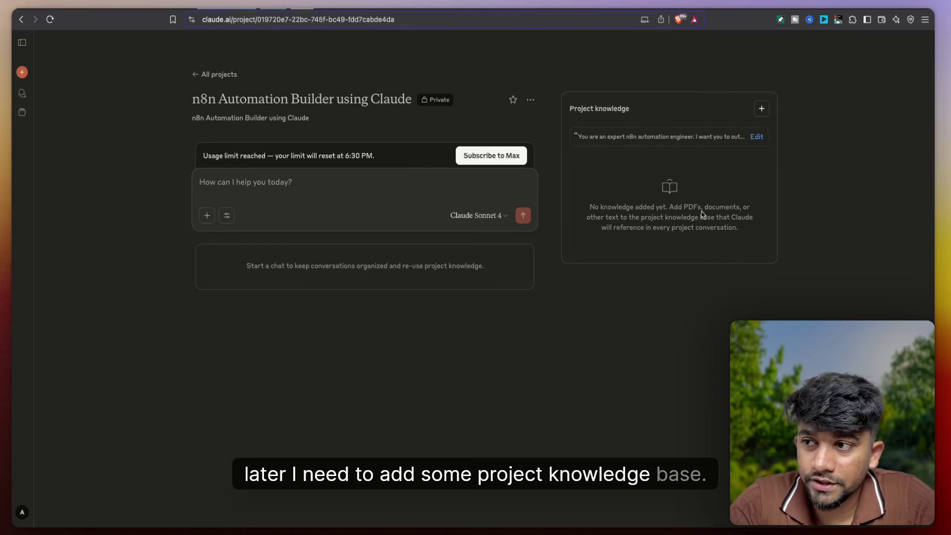
- Upload the first rows of workflow JSON files in the n8n folder to the project knowledge
click(761, 109)
click(728, 133)
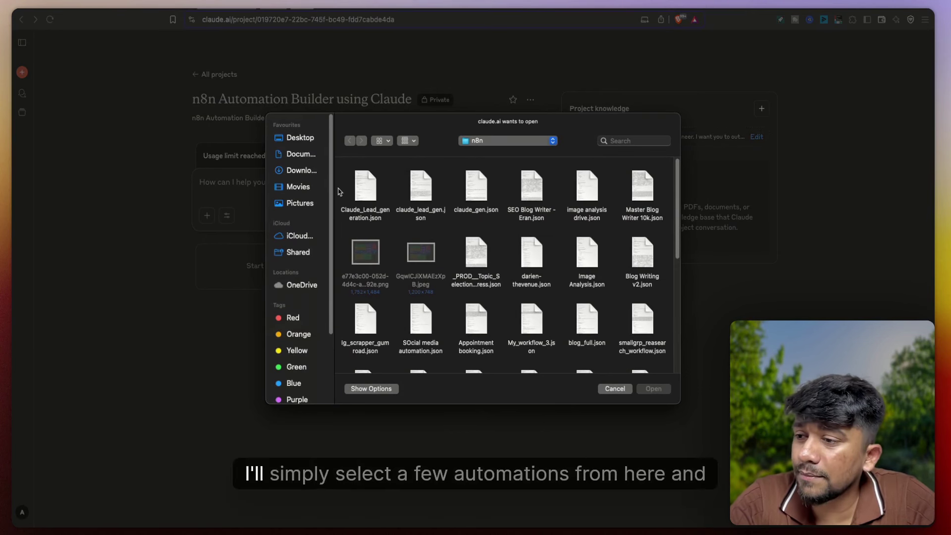
drag(340, 168, 666, 364)
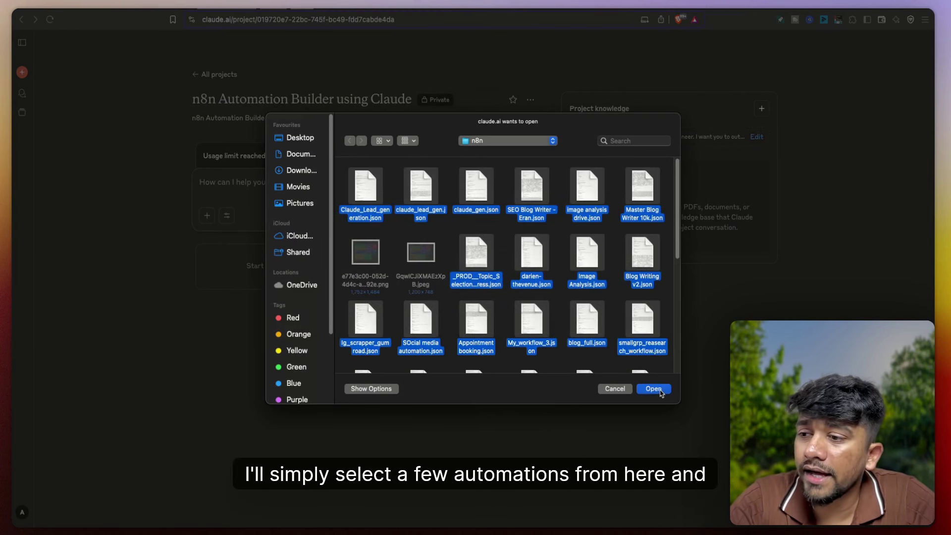
click(654, 390)
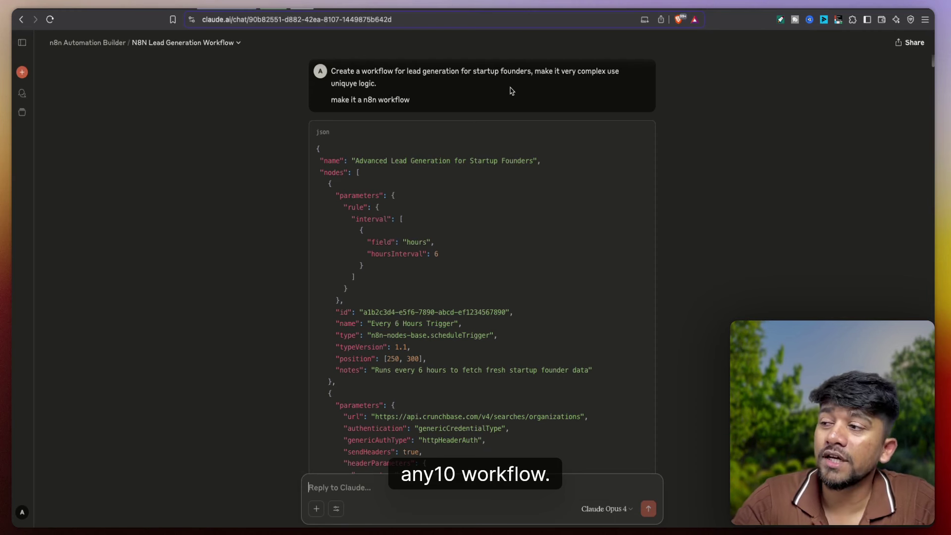
- Skim the lead generation chat's JSON and examine the Claude _ Lead _ gen workflow in n8n, from the Every 6 Hours Trigger to Execution Report
scroll(433, 250, down, 3)
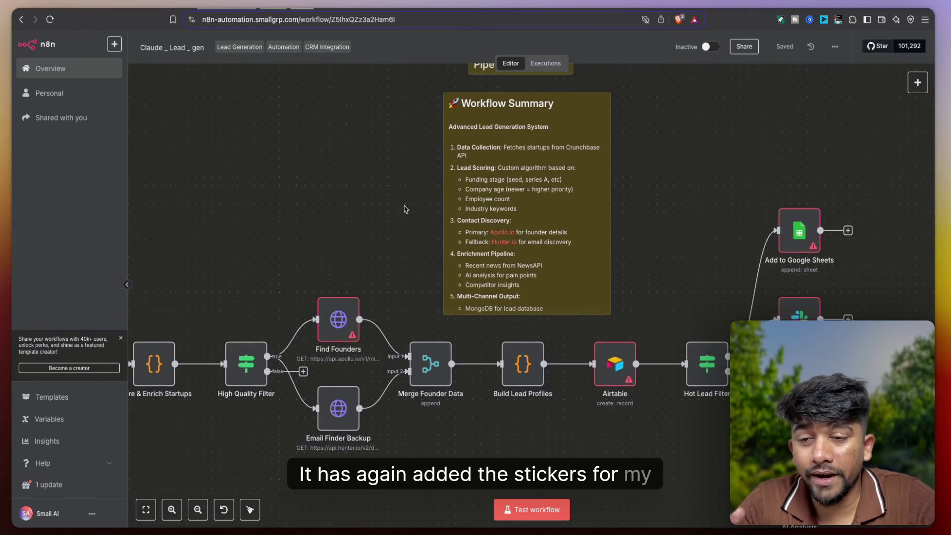
scroll(404, 210, down, 2)
scroll(405, 210, left, 3)
scroll(405, 209, down, 1)
scroll(405, 209, down, 1)
scroll(405, 209, right, 1)
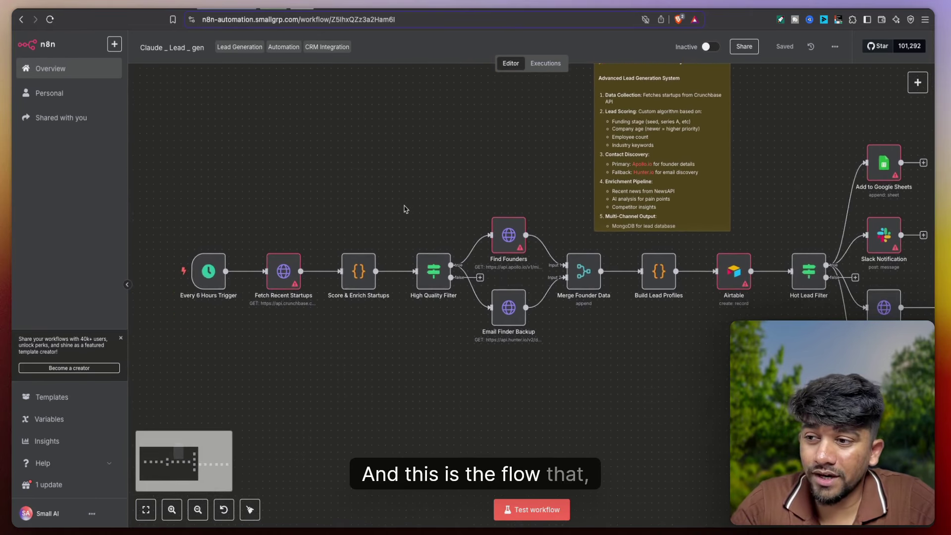
scroll(246, 271, down, 2)
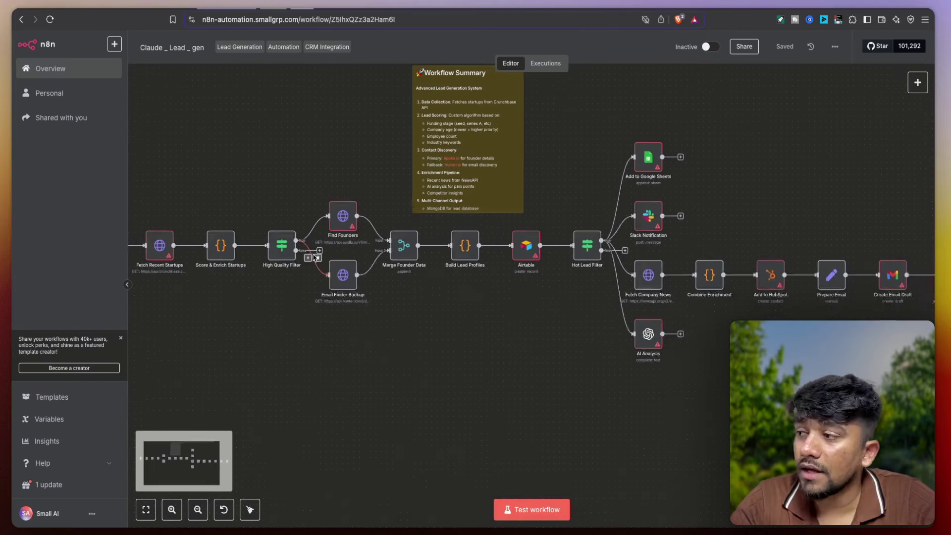
scroll(314, 258, left, 2)
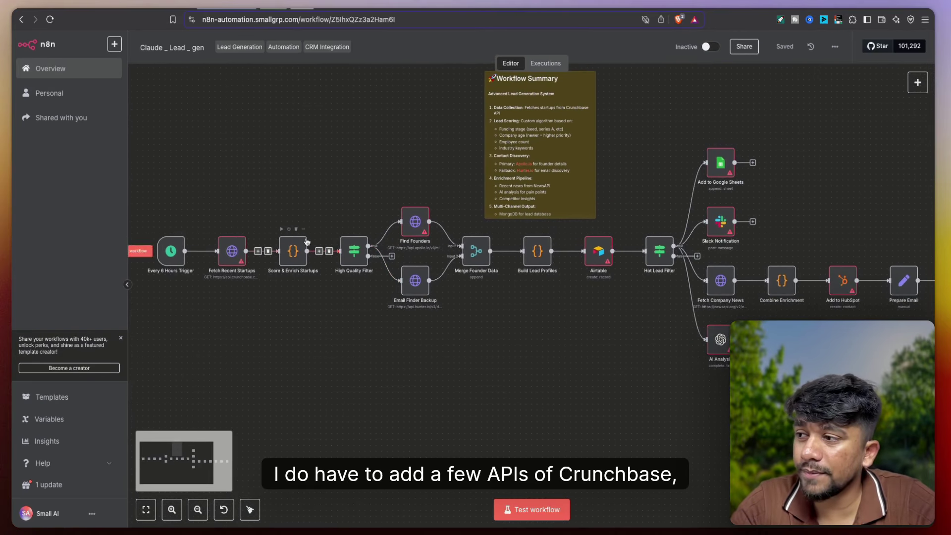
scroll(437, 219, right, 3)
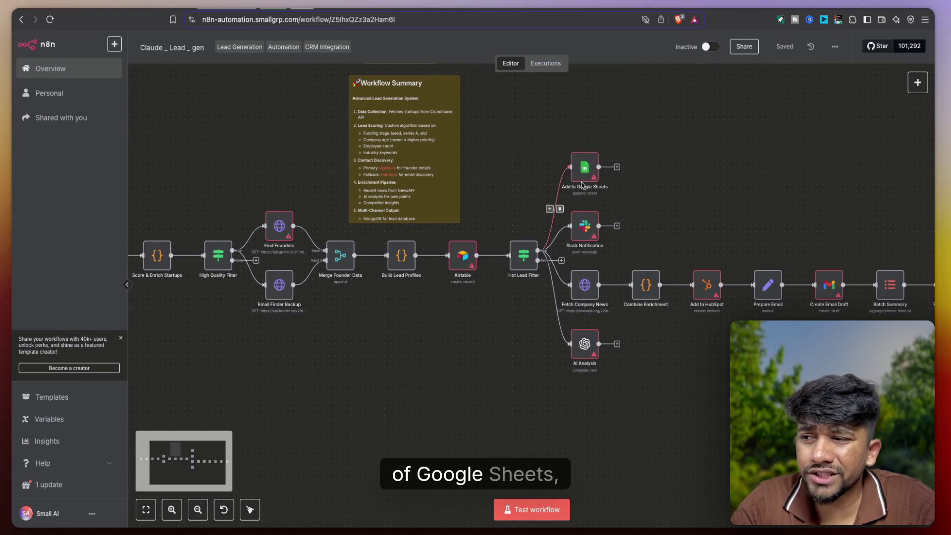
scroll(638, 263, right, 3)
scroll(638, 264, down, 1)
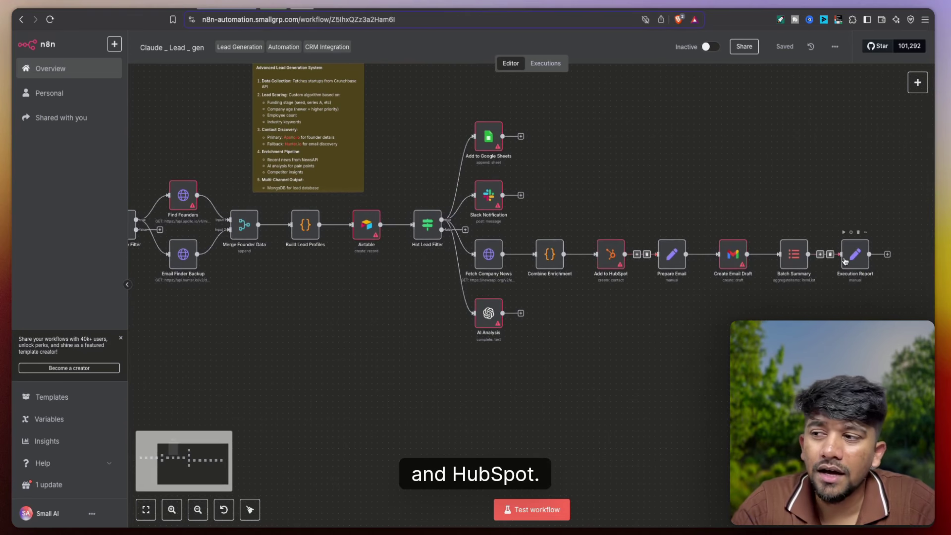